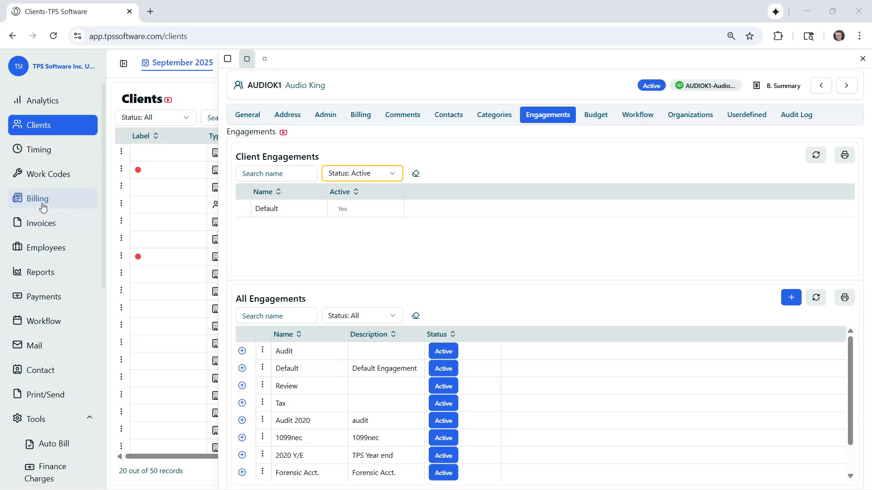
# Step: Open the billing list and look through the clients' engagements and unbilled amounts
pyautogui.click(68, 200)
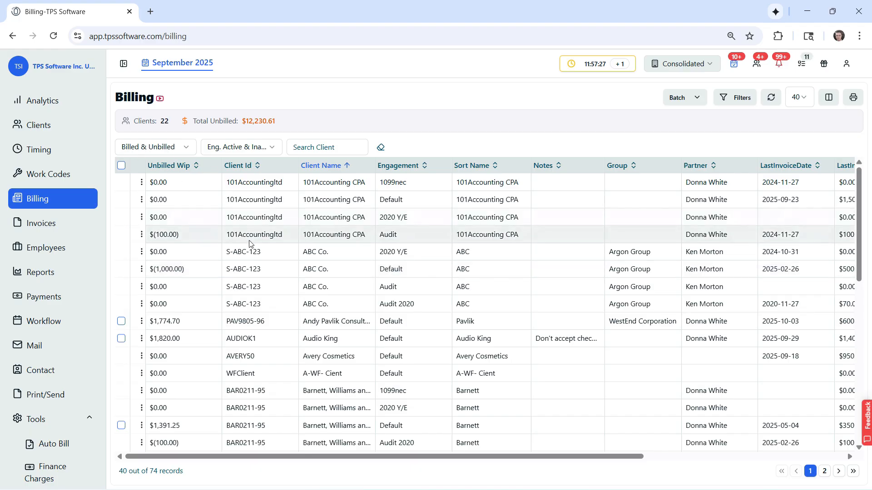
pyautogui.scroll(-5, 252, 247)
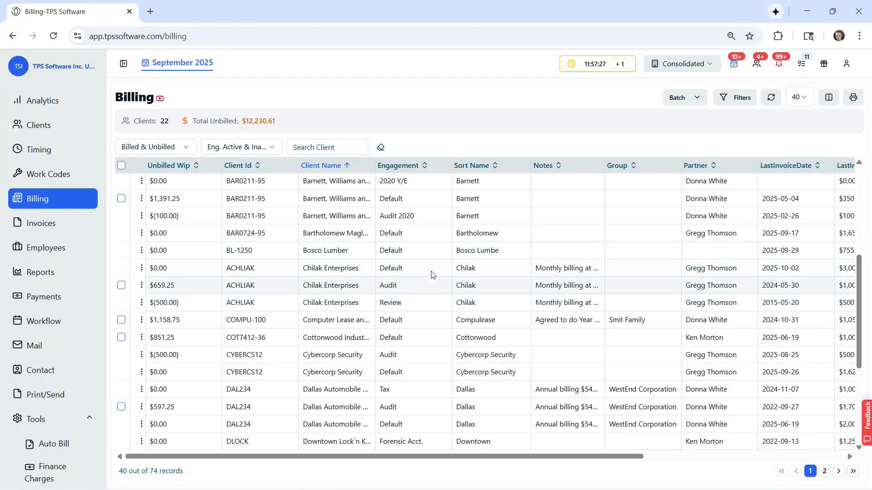
# Step: Open the Audio King client record and show its engagements
pyautogui.click(39, 125)
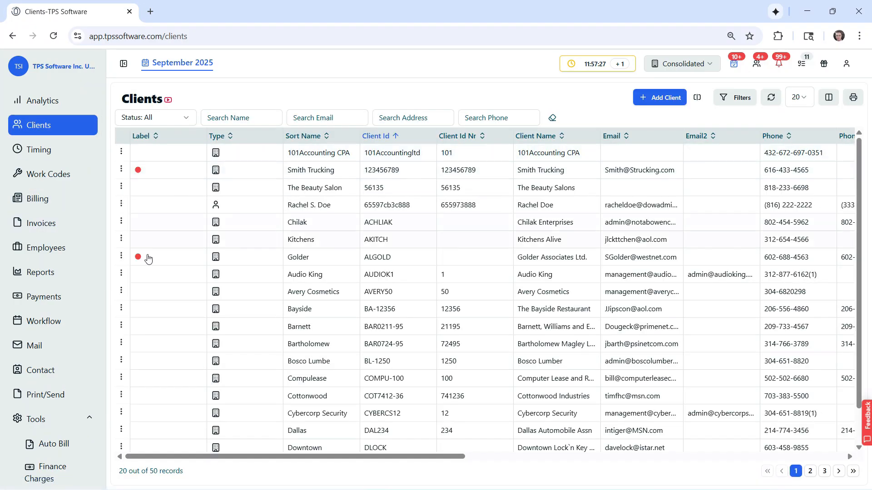
pyautogui.click(121, 273)
pyautogui.click(100, 289)
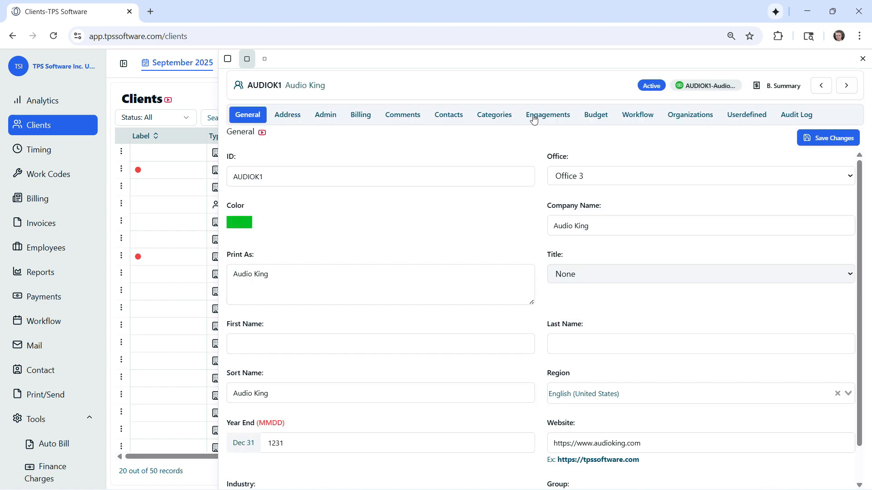
pyautogui.click(530, 117)
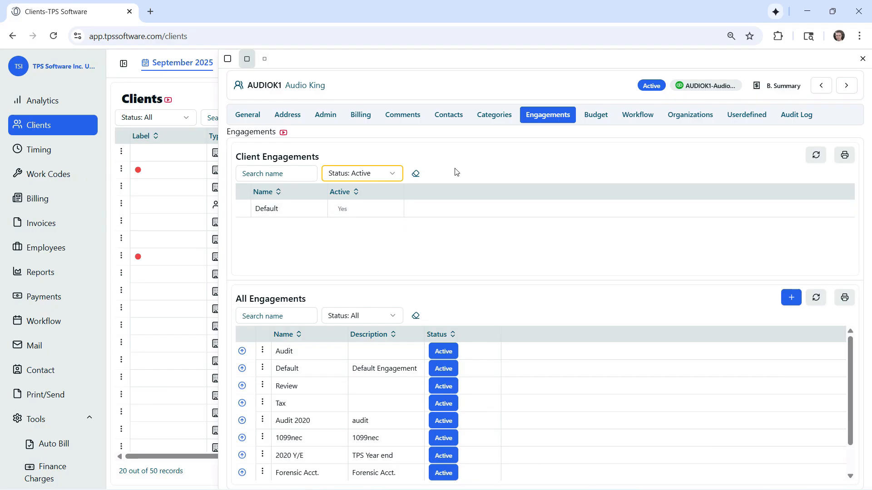
# Step: Check the status filter choices for the client's engagements and look through the list of all engagements
pyautogui.click(392, 174)
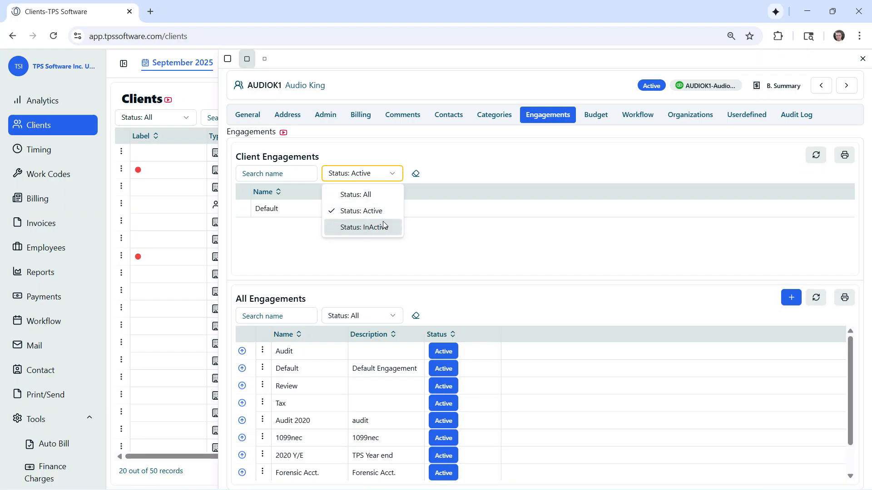
pyautogui.click(488, 164)
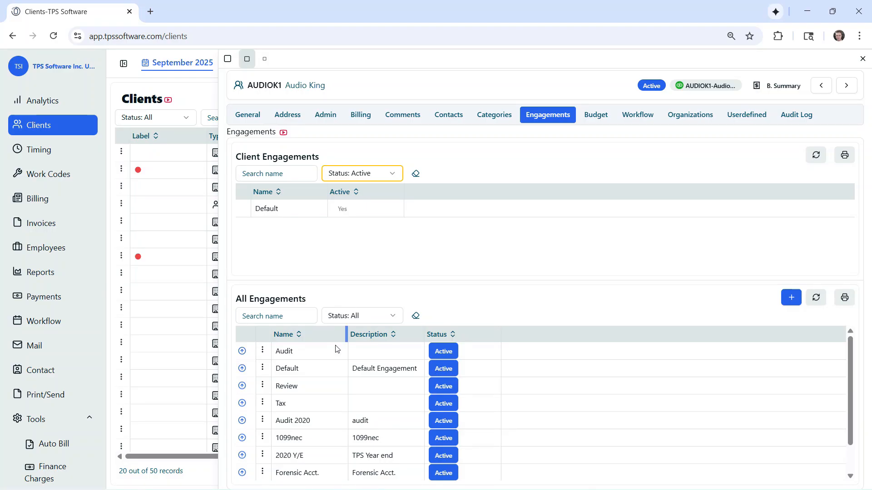
pyautogui.scroll(-1, 321, 369)
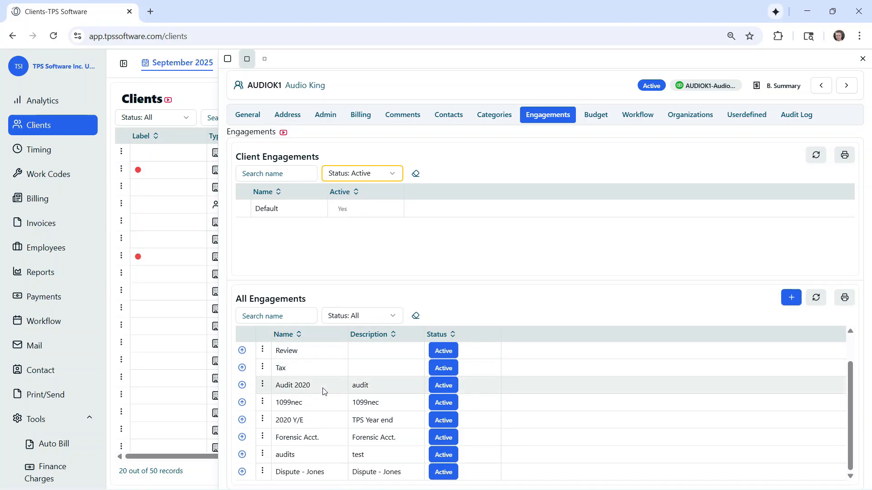
pyautogui.scroll(1, 324, 391)
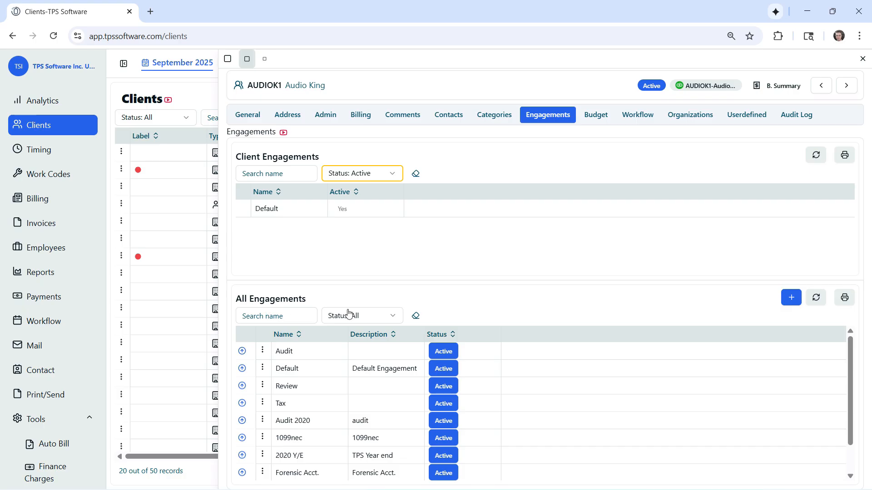
pyautogui.scroll(-2, 526, 364)
pyautogui.scroll(2, 527, 364)
# Step: Assign the Audit engagement to Audio King and delete it from the client's engagements again
pyautogui.click(242, 352)
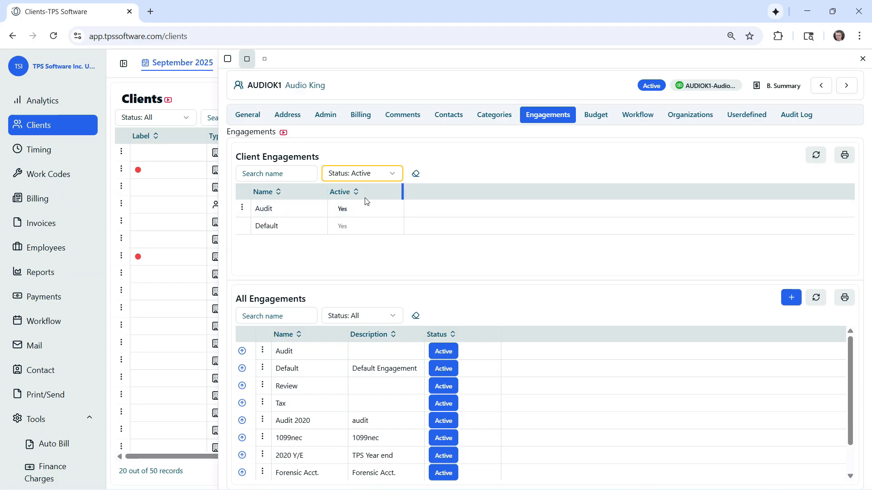
pyautogui.click(242, 208)
pyautogui.click(239, 226)
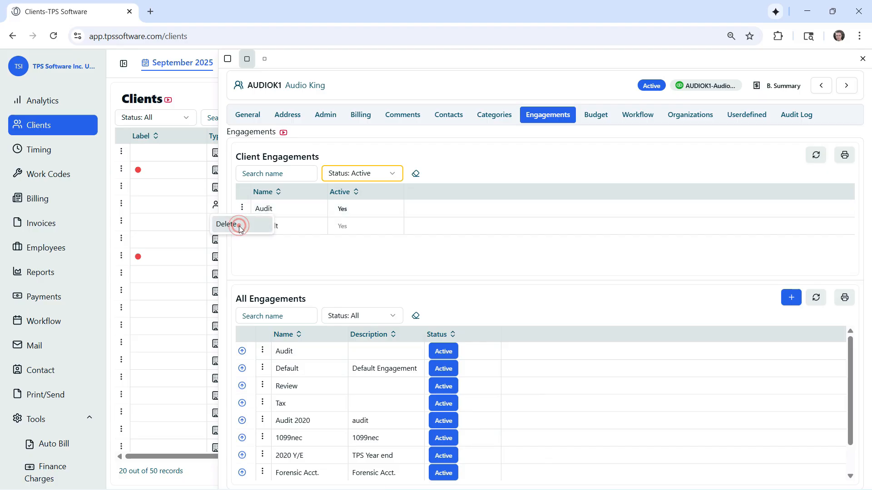
# Step: Check the actions available for the Audit engagement, and switch its status to inactive and back to active
pyautogui.click(262, 351)
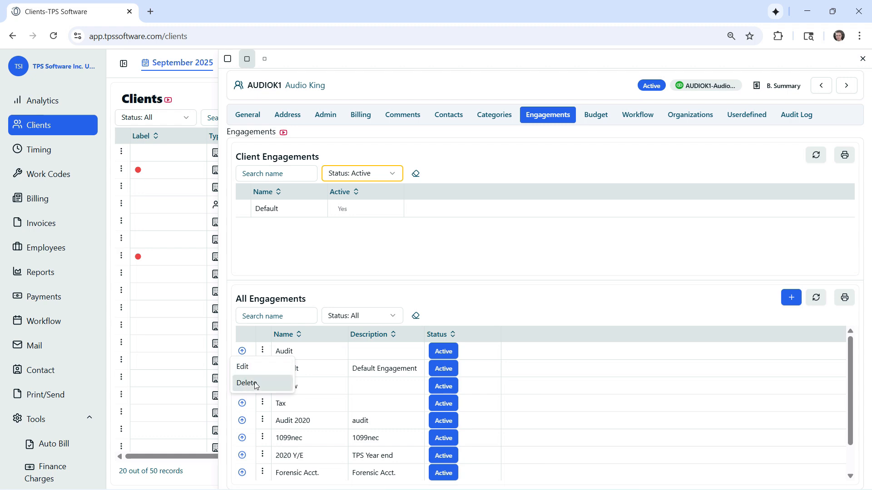
pyautogui.click(335, 291)
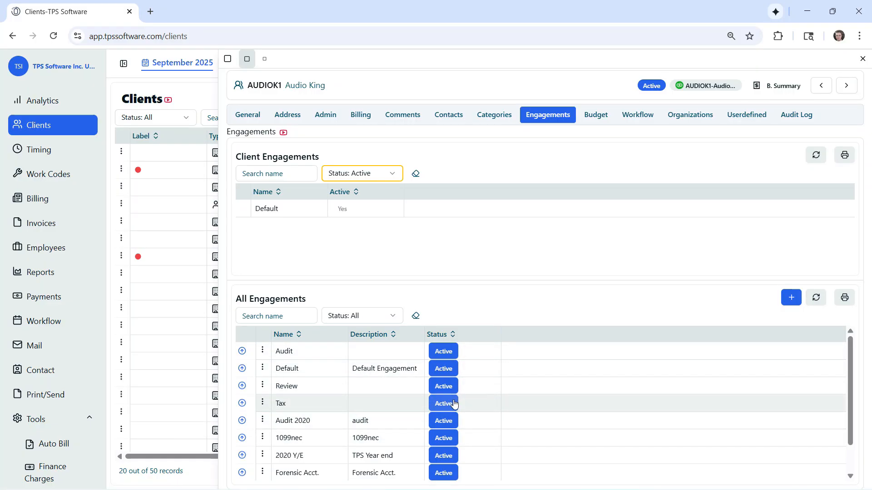
pyautogui.scroll(-1, 449, 404)
pyautogui.scroll(1, 451, 408)
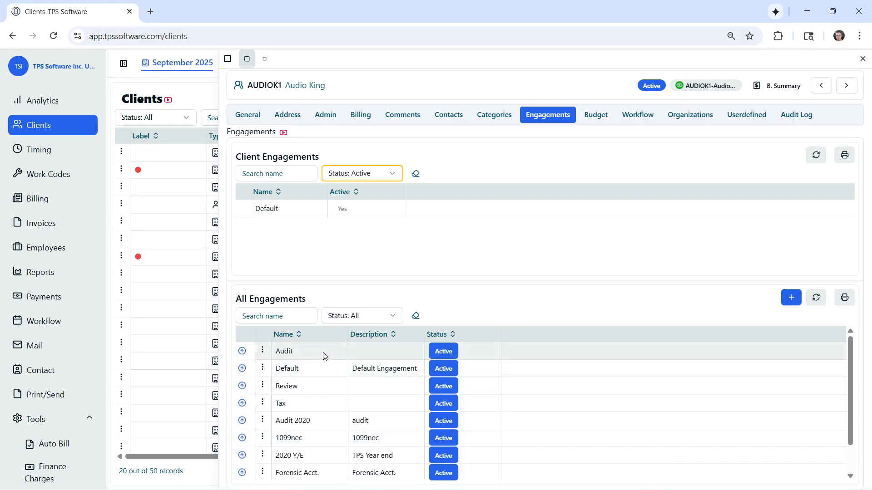
pyautogui.click(443, 353)
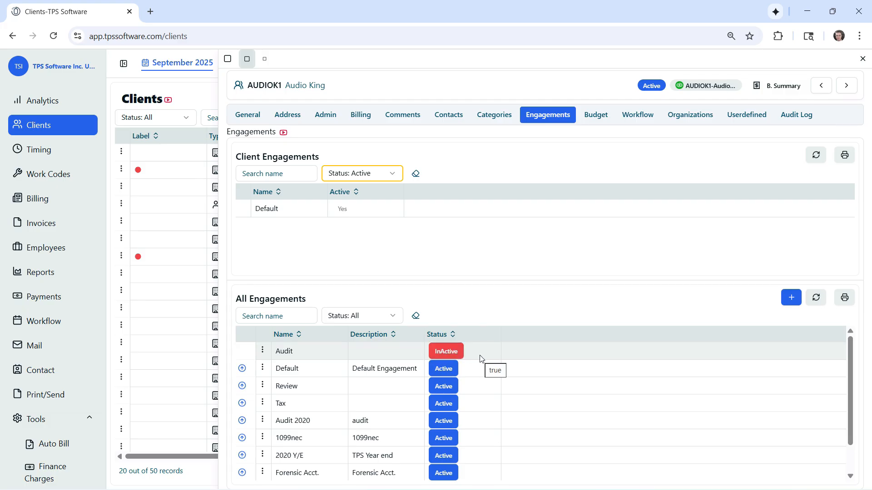
pyautogui.click(445, 352)
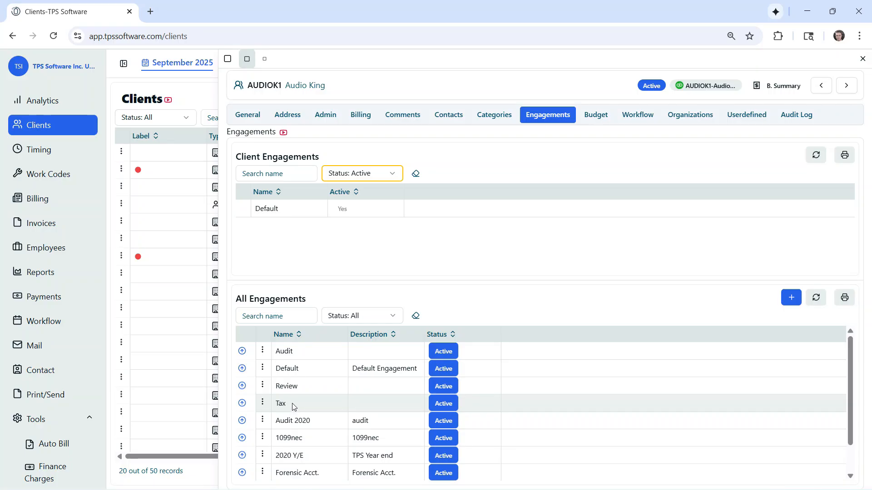
# Step: View the blank form for a new engagement and close it without saving
pyautogui.click(791, 297)
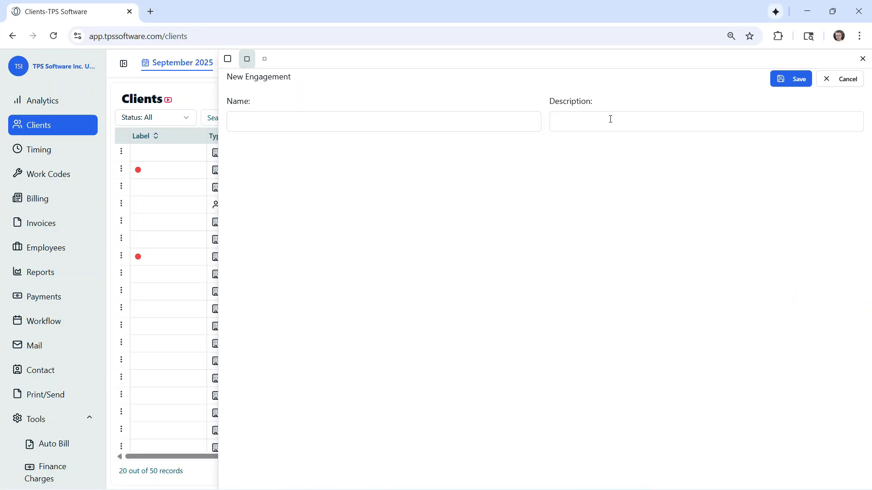
pyautogui.click(863, 59)
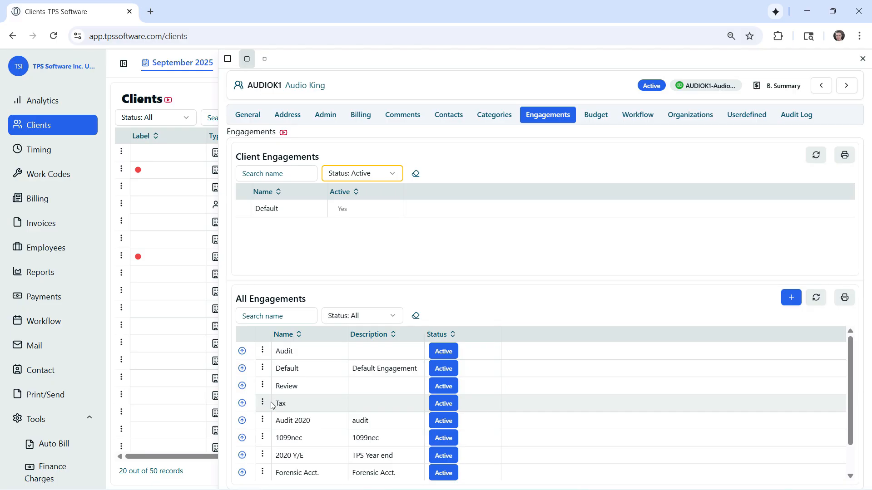
# Step: Assign the Tax engagement to Audio King
pyautogui.click(241, 404)
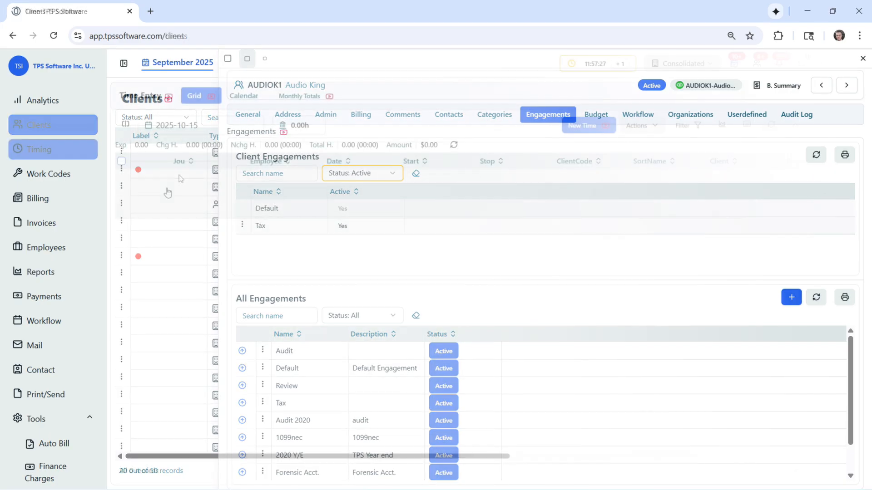
# Step: Start a new time entry for the client AUDIOK1 Audio King with the Tax engagement
pyautogui.click(575, 126)
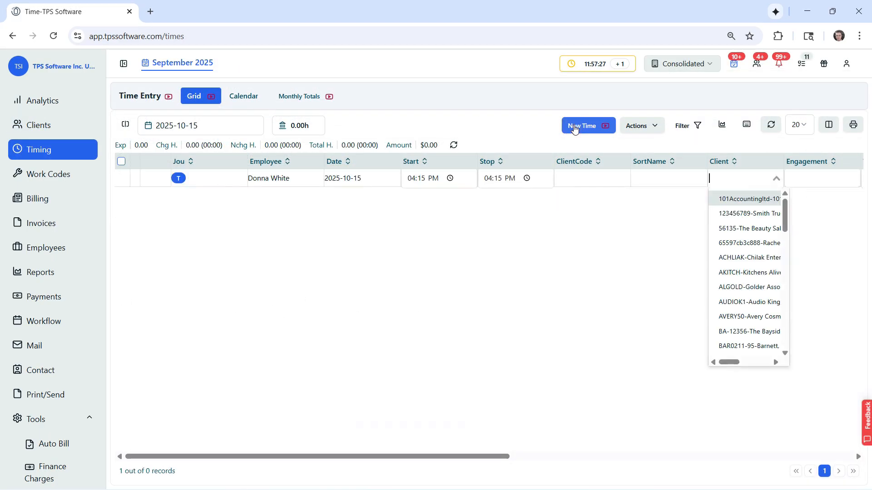
pyautogui.write('aud')
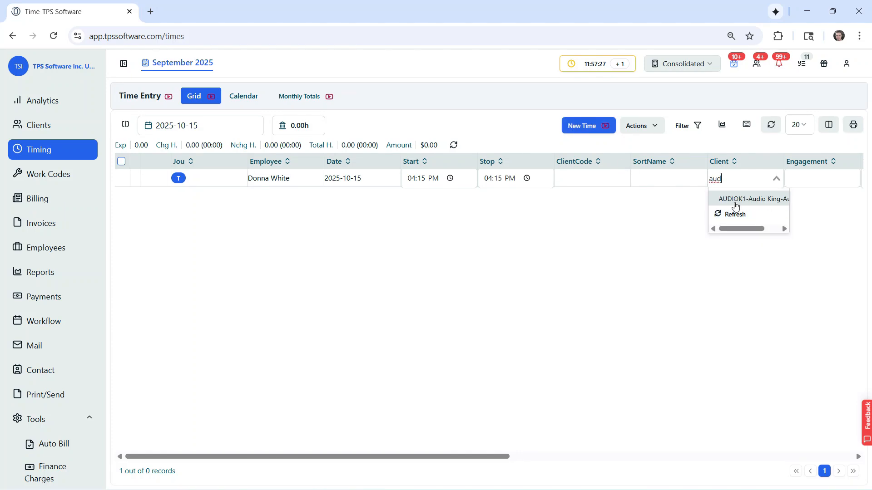
pyautogui.click(736, 201)
pyautogui.moveTo(427, 459); pyautogui.dragTo(605, 441)
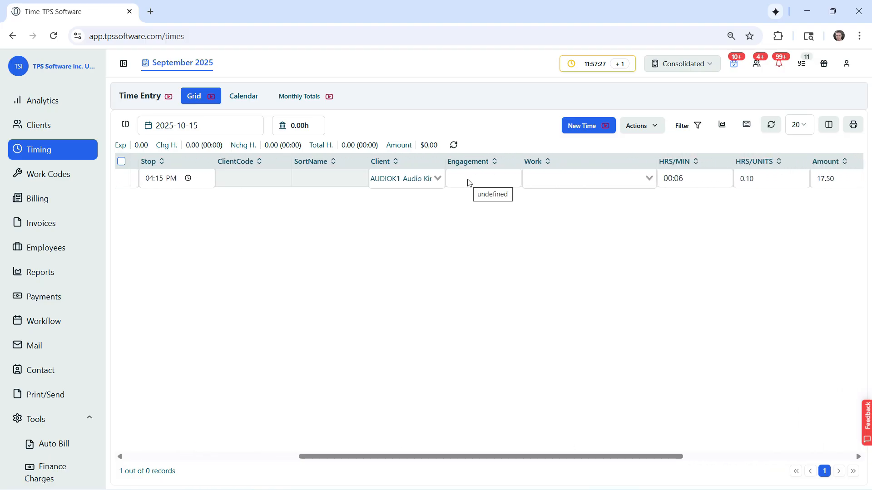
pyautogui.click(471, 182)
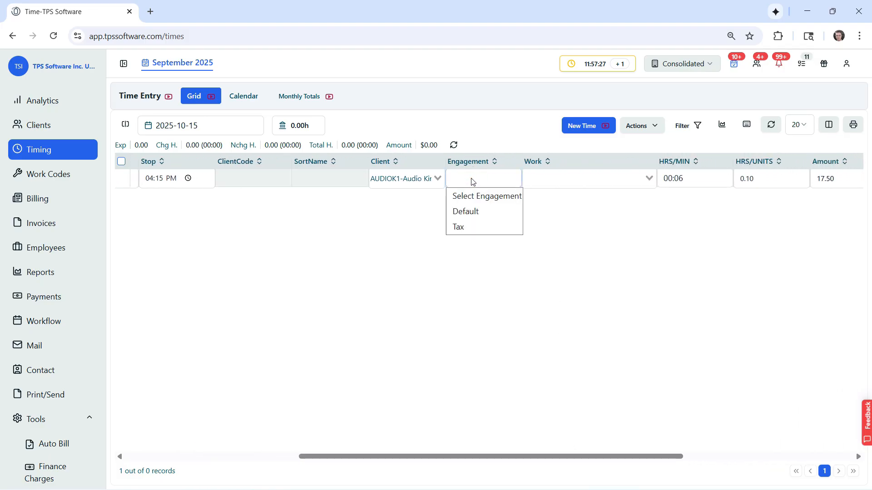
pyautogui.click(472, 228)
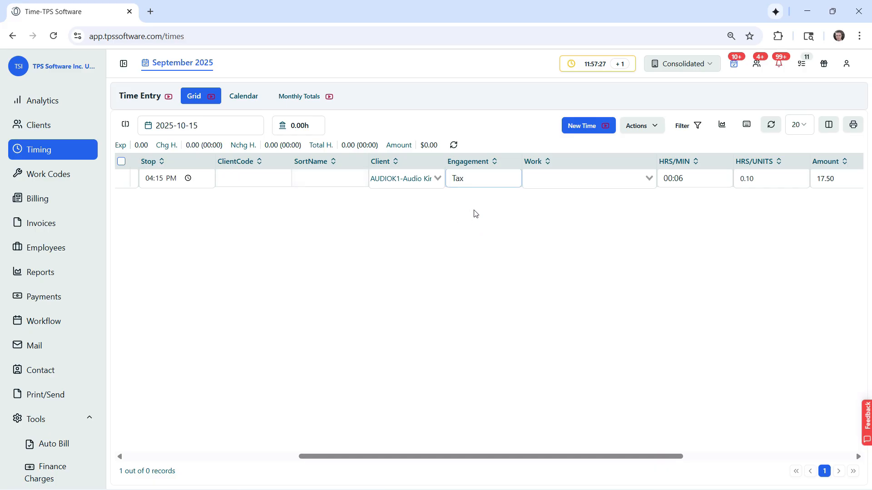
# Step: Set the time entry's work code to 501 - 1040 tax prep and its hours to 4, and save it
pyautogui.click(574, 179)
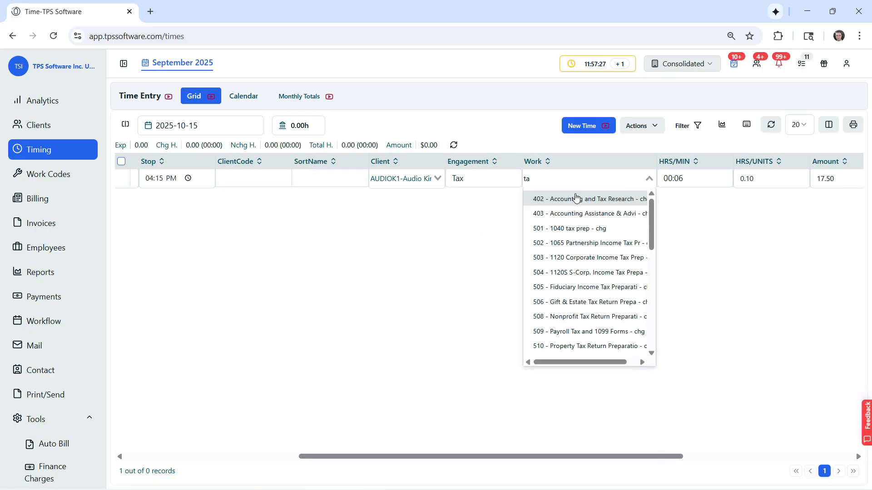
pyautogui.click(576, 228)
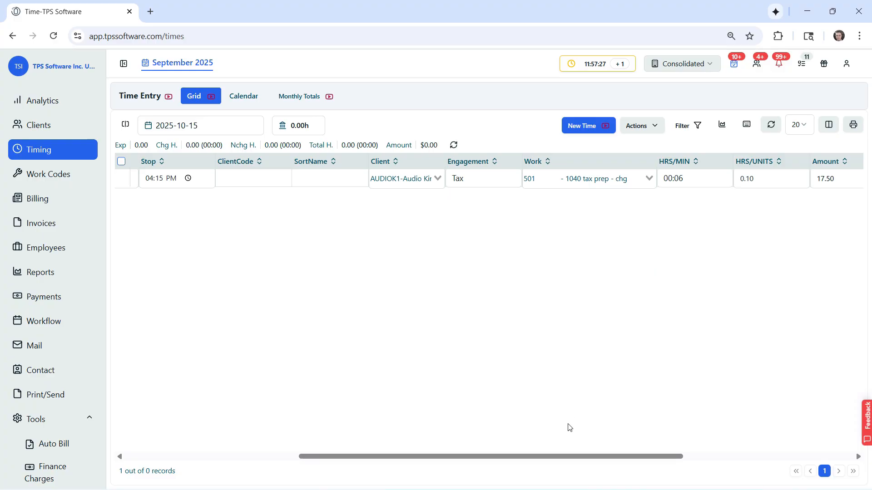
pyautogui.moveTo(566, 457); pyautogui.dragTo(695, 454)
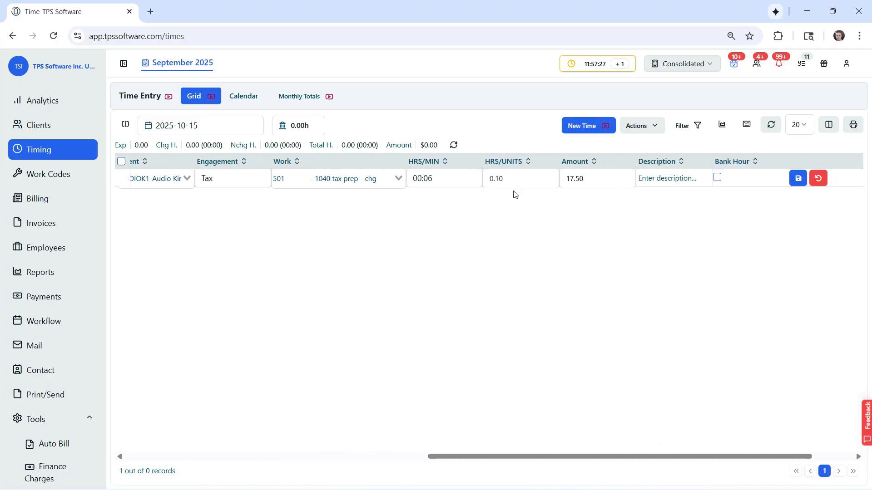
pyautogui.click(514, 179)
pyautogui.write('4')
pyautogui.click(522, 202)
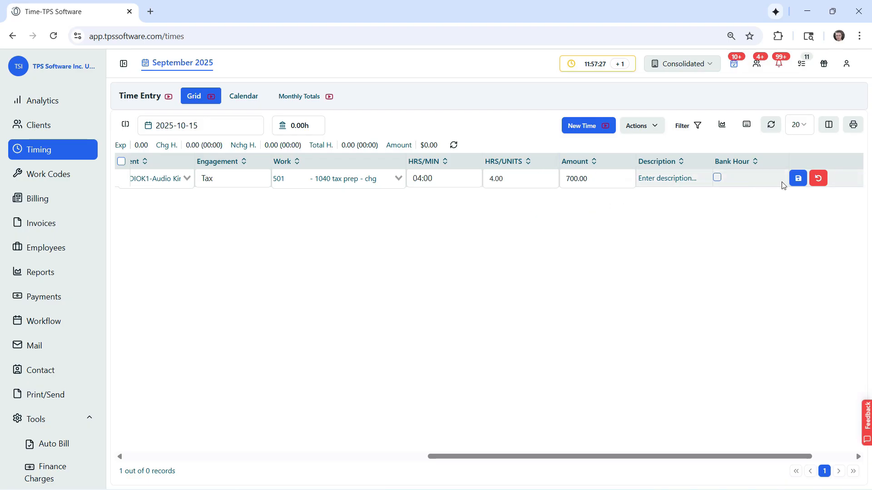
pyautogui.click(797, 178)
pyautogui.click(182, 178)
# Step: Open the billing list, and check the engagement choices in Audio King's automatic billing settings
pyautogui.click(55, 204)
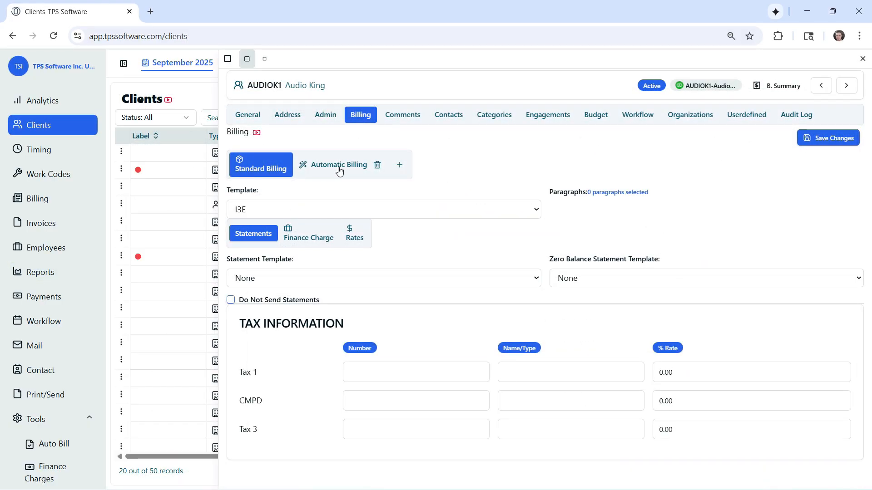
pyautogui.click(342, 167)
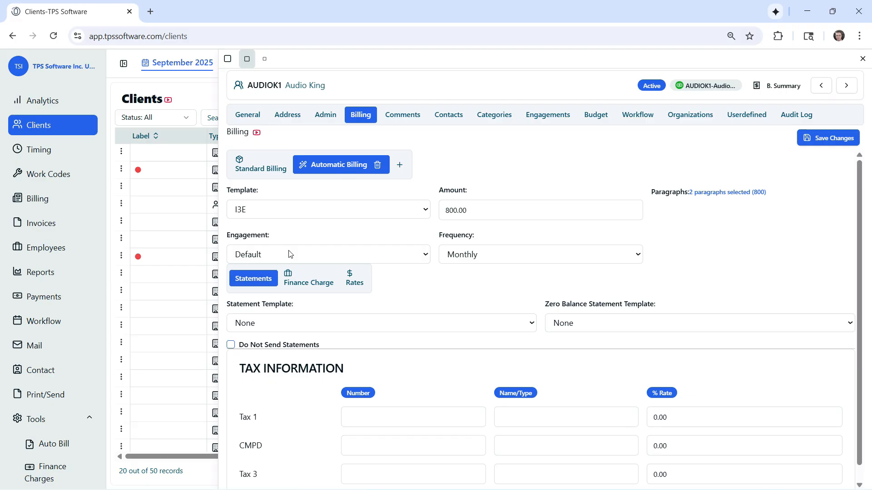
pyautogui.click(390, 254)
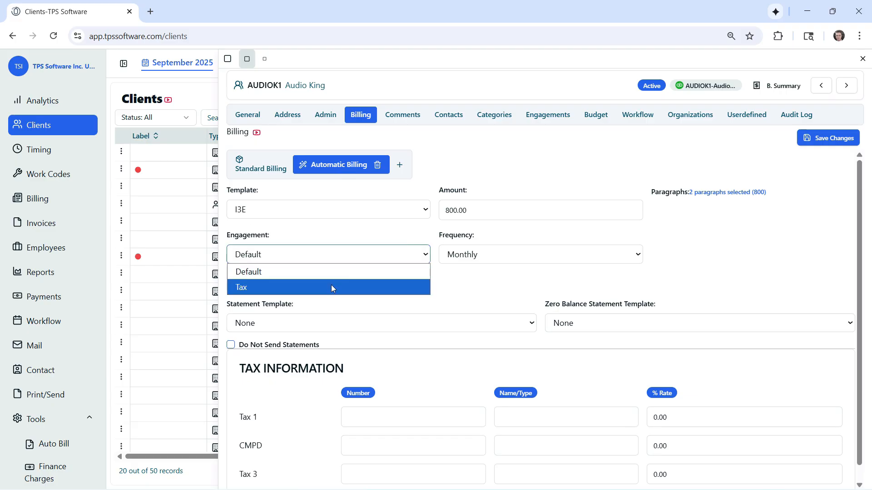
pyautogui.click(348, 229)
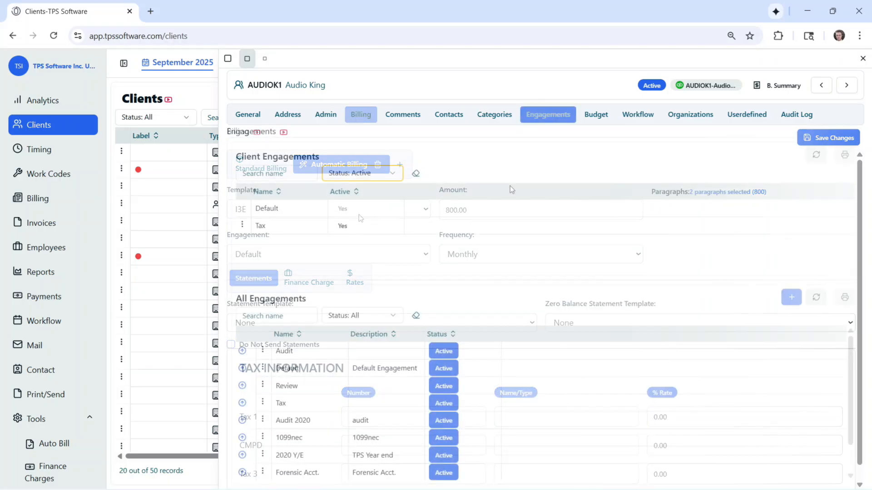